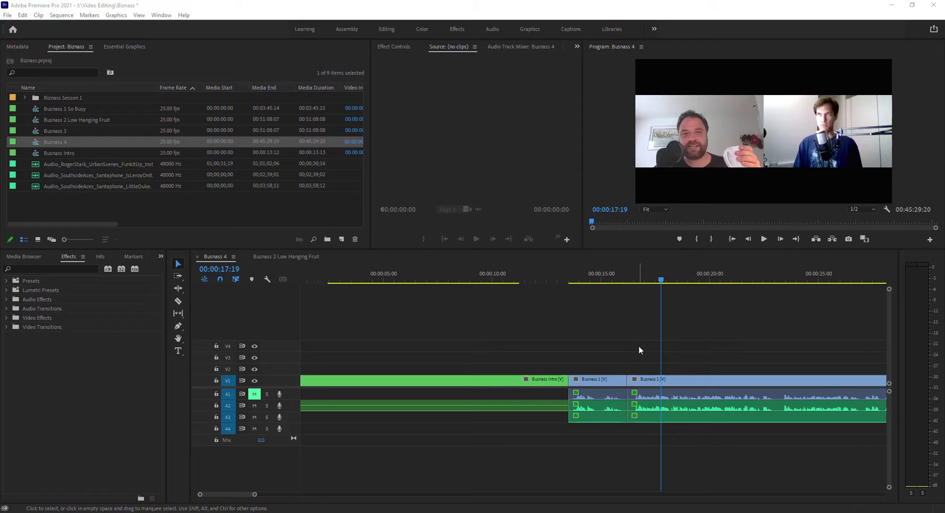
- Play the sequence from just before 00:00:15:00 and stop at 00:00:14:21
click(575, 271)
key(space)
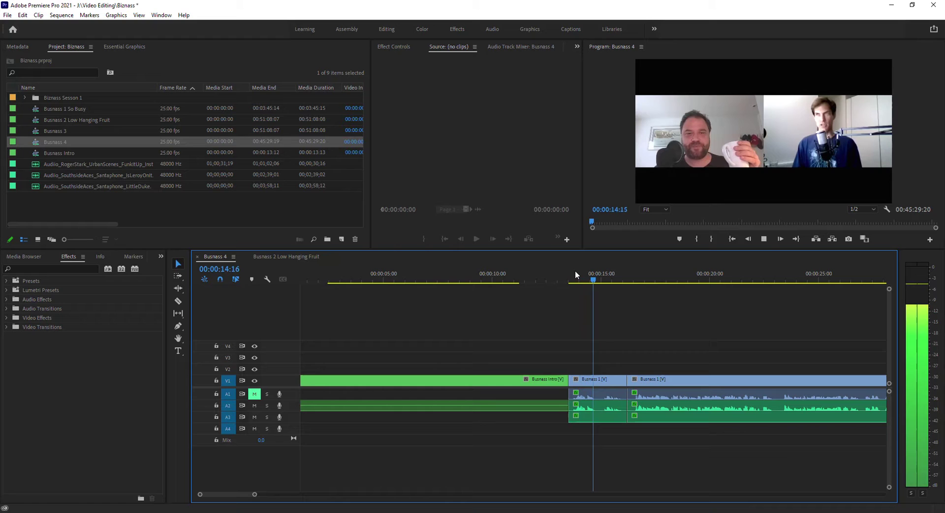
key(space)
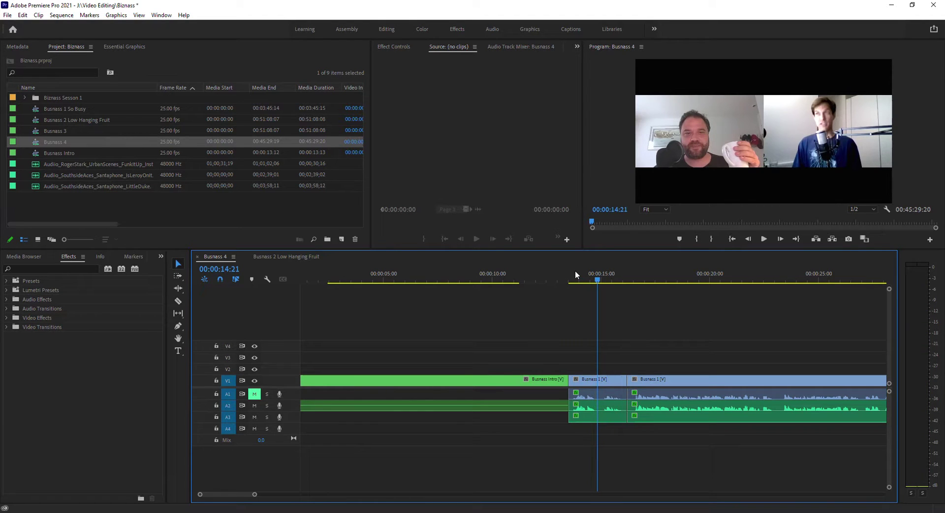
- Search the Effects panel for 'ana' and drop Analog Delay onto the short Busnass 1 clip
click(267, 238)
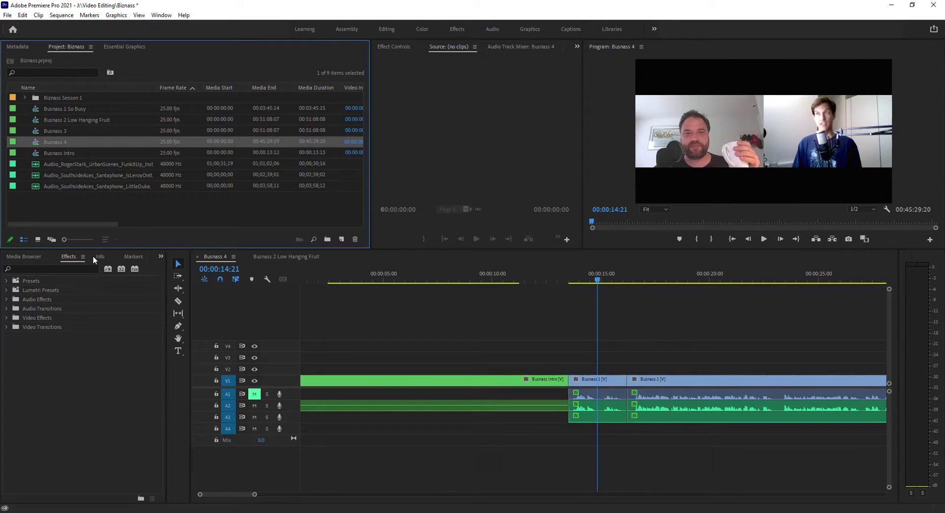
click(69, 257)
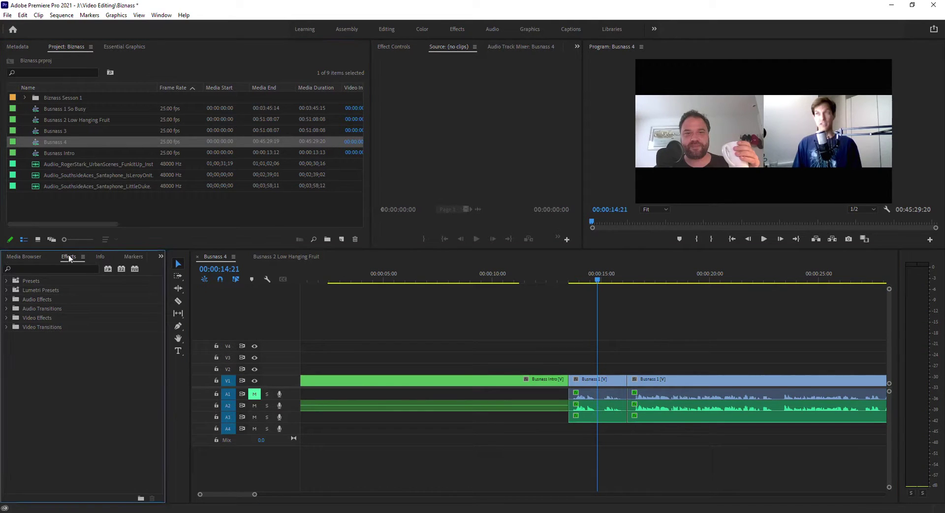
click(40, 269)
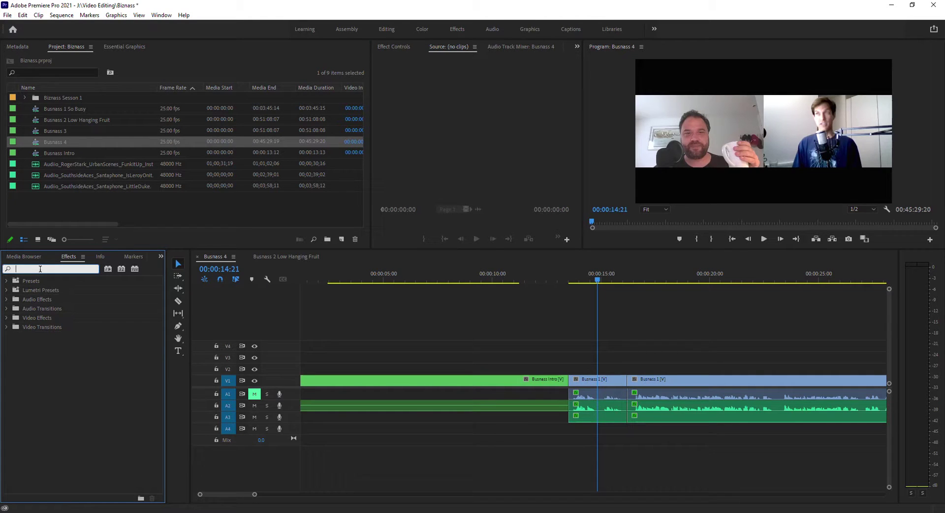
text(ana)
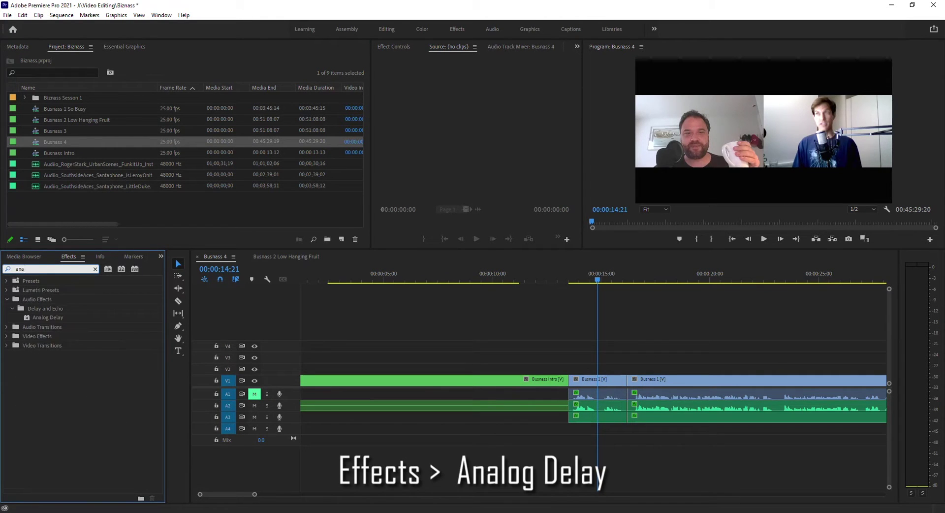
click(47, 319)
drag(46, 319, 600, 396)
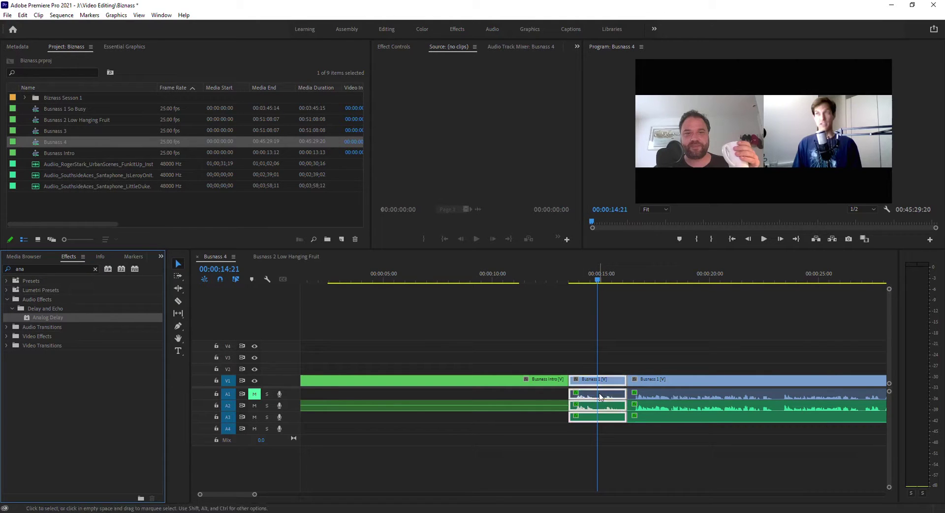
- Show Effect Controls, then unmute audio track A1 and mute track A3
click(394, 46)
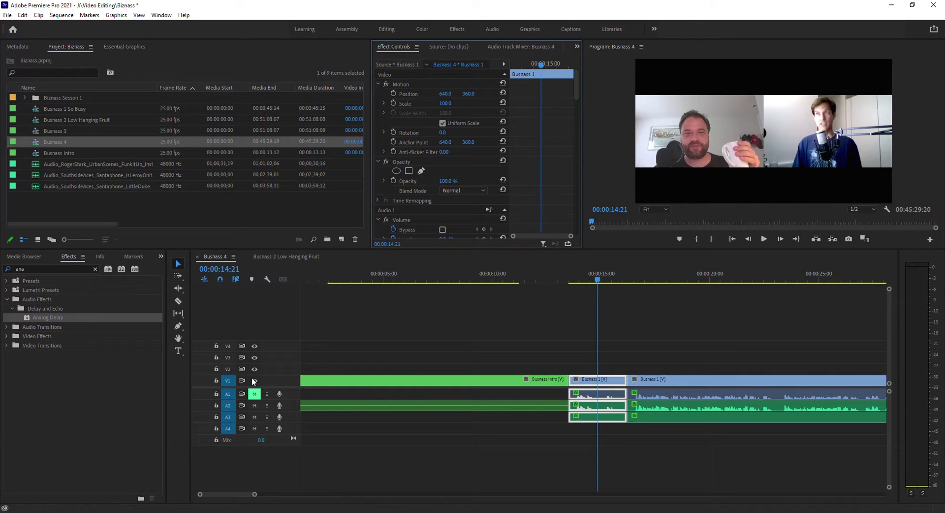
click(255, 394)
click(254, 417)
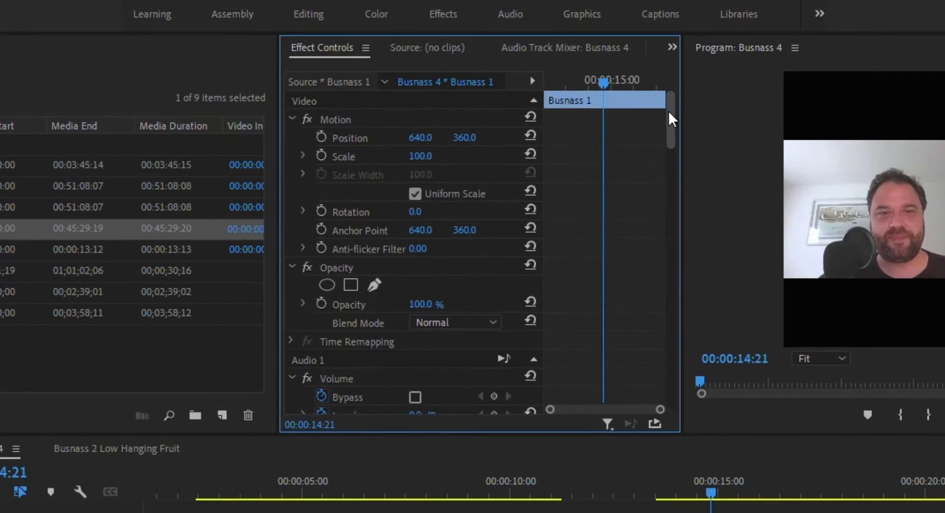
- Open the Analog Delay's Custom Setup editor for the clip
drag(576, 80, 579, 100)
drag(675, 151, 680, 214)
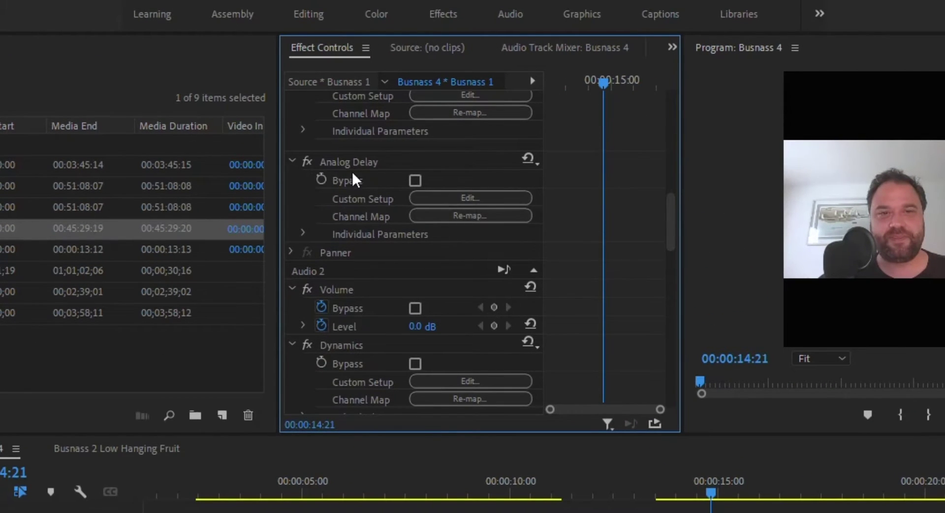
click(453, 197)
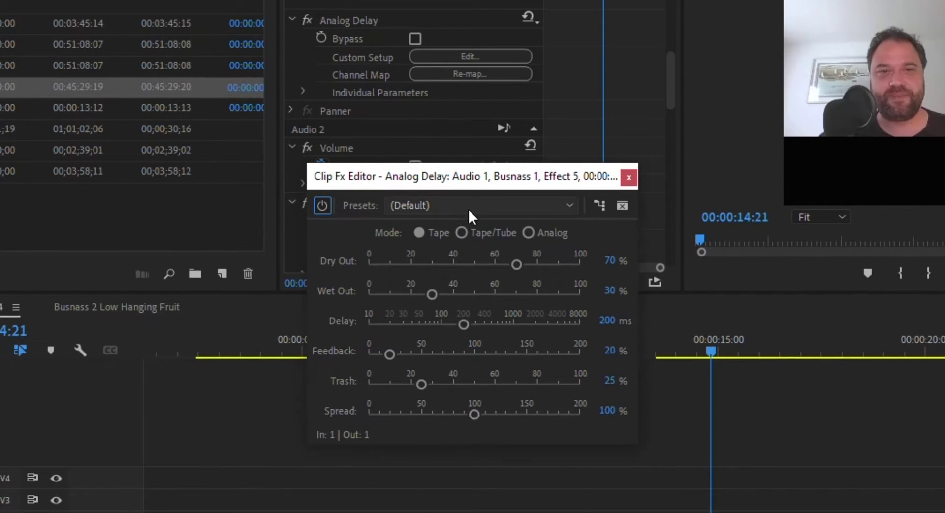
- Apply the Robot Voice preset with Trash at 80% and Delay at 20 ms, then close the editor
click(468, 208)
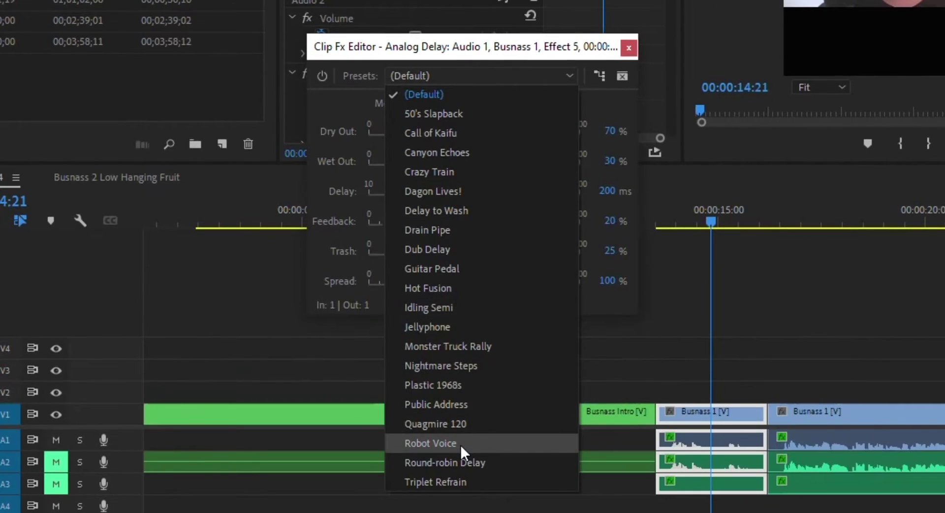
click(459, 512)
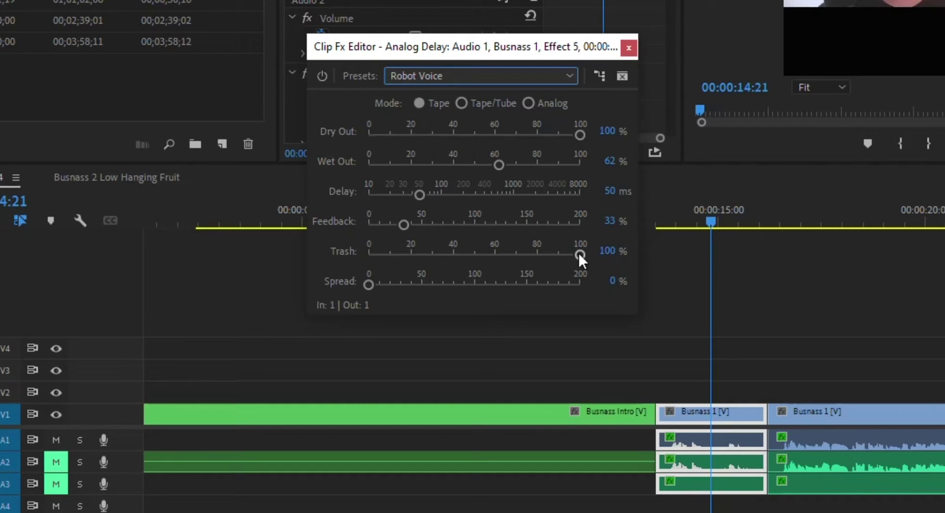
drag(580, 254, 536, 257)
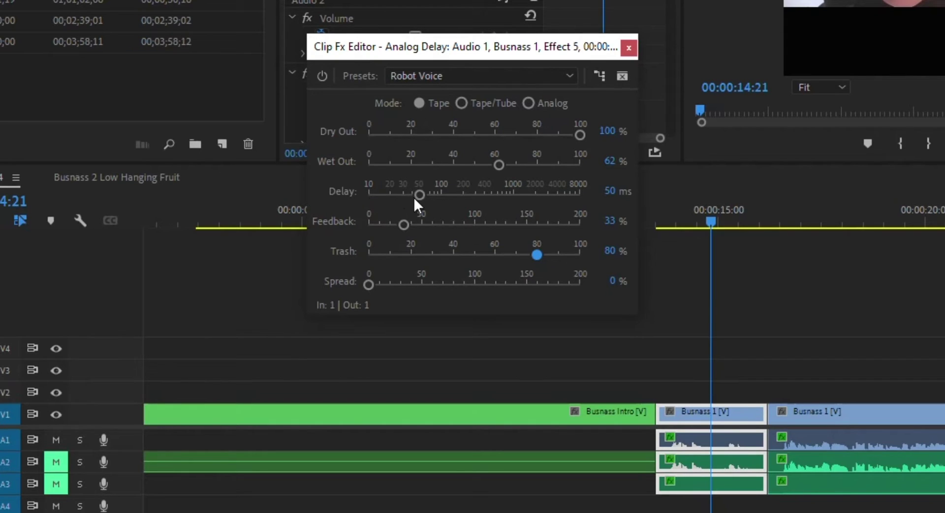
drag(418, 194, 388, 197)
click(629, 47)
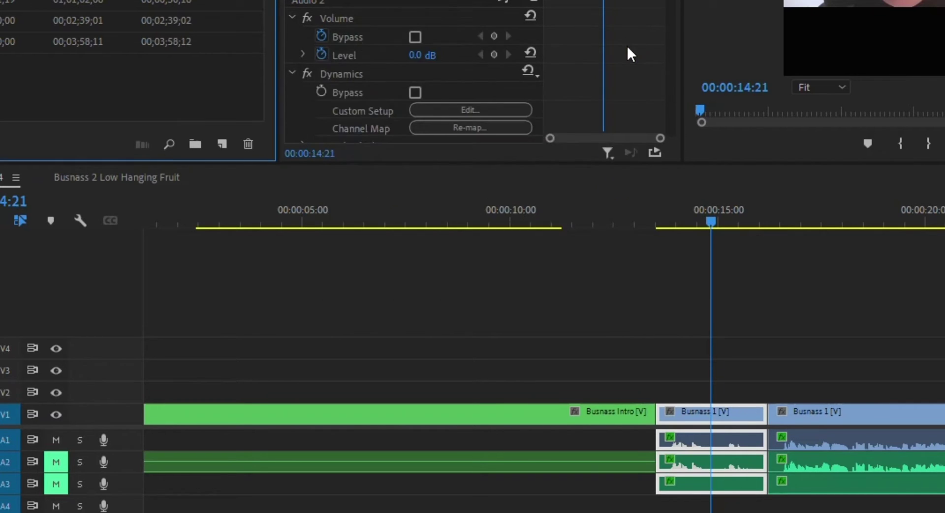
- Reopen the Analog Delay editor and play from 00:00:13:22 to hear the robot voice
click(464, 110)
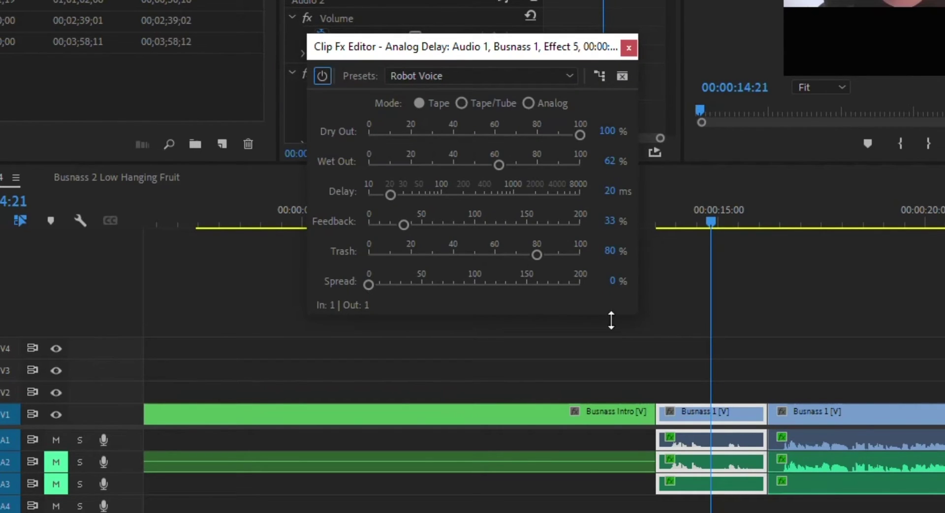
drag(678, 213, 675, 214)
key(space)
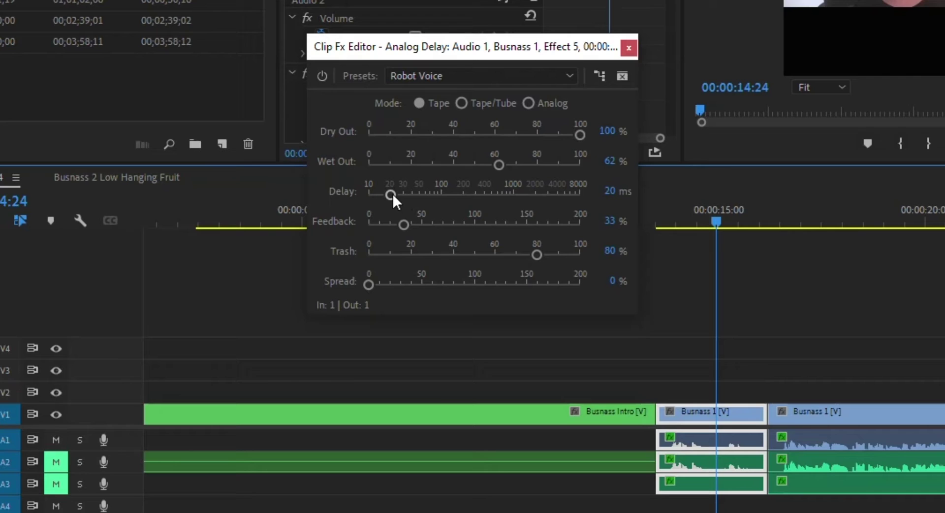
- Try a 103 ms Delay, replay from about 00:00:13:18, then return Delay to 20 ms
drag(392, 195, 443, 195)
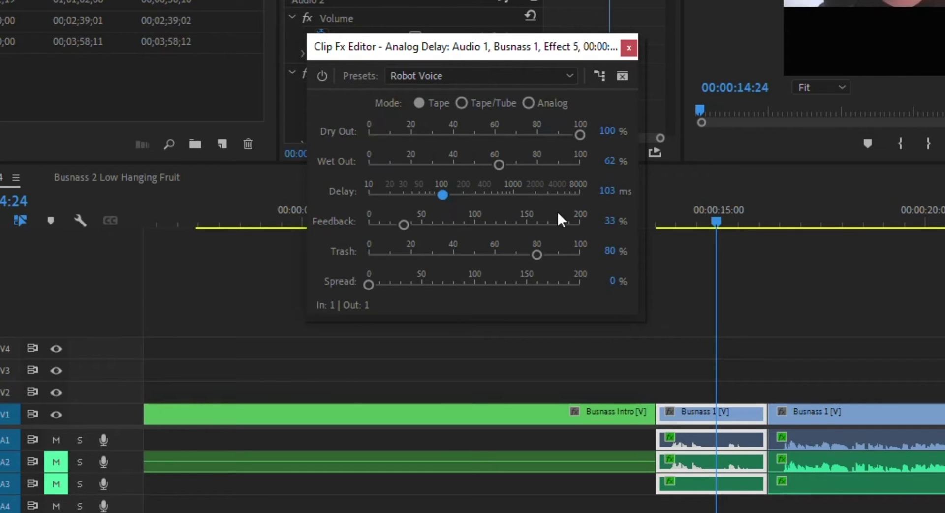
drag(716, 220, 664, 231)
key(space)
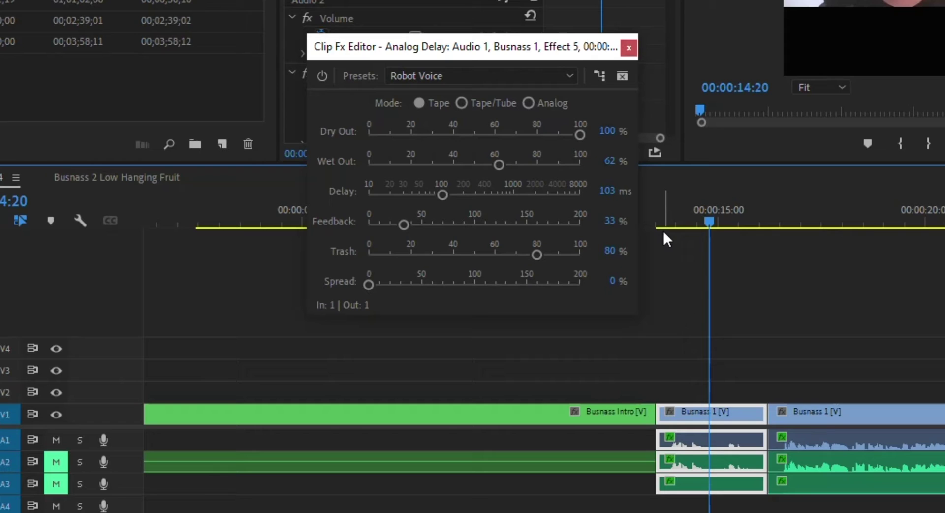
drag(443, 195, 392, 196)
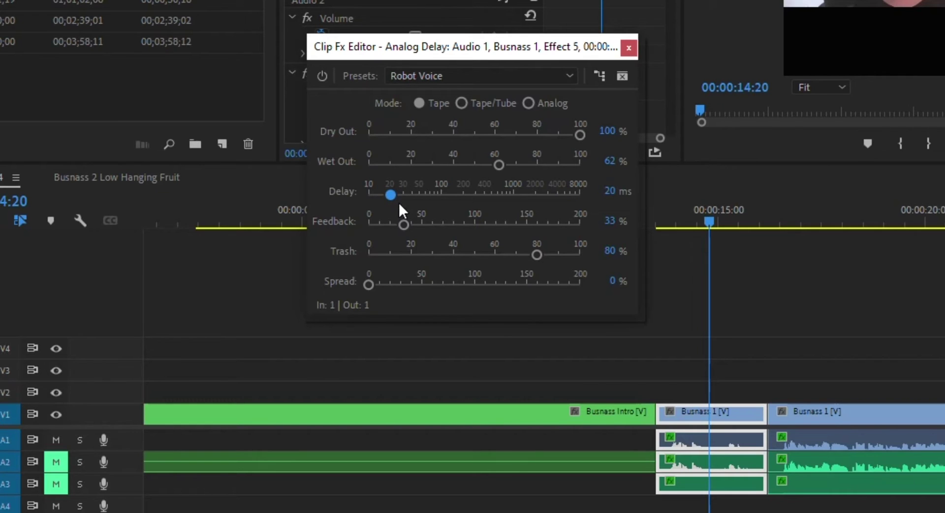
- Close the Analog Delay editor and add a default Flanger, found by searching 'flan', to the clip
click(628, 48)
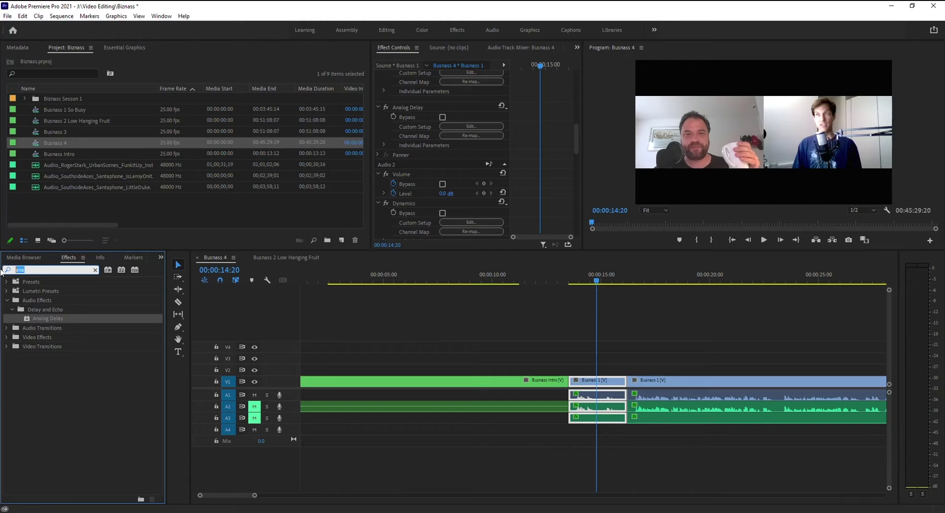
text(flan)
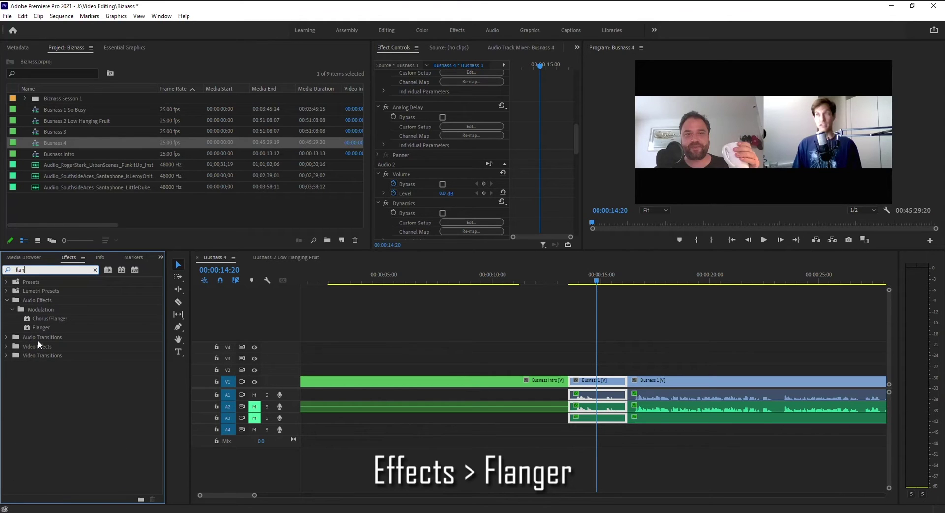
drag(40, 327, 581, 381)
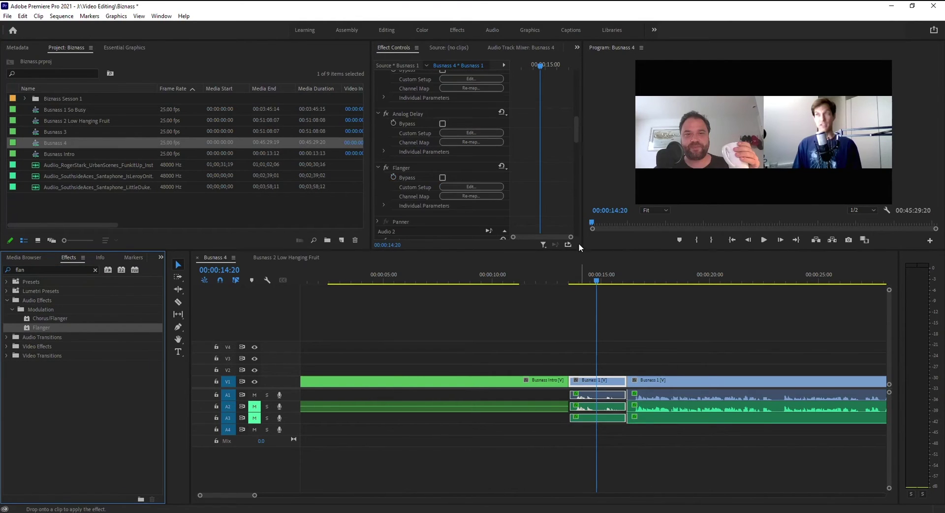
click(473, 171)
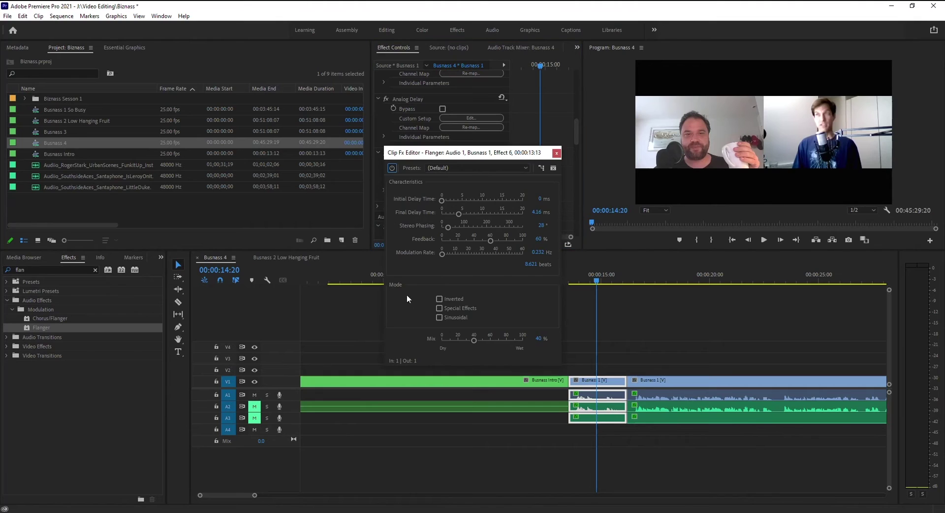
click(554, 153)
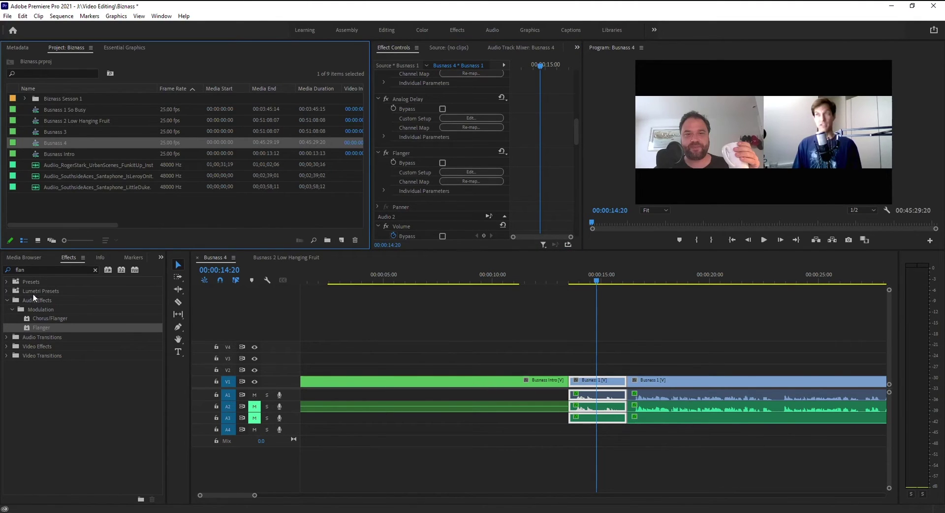
- Search 'pitch' and drop Pitch Shifter onto the A1 Busnass 1 clip below Flanger
key(shift+7)
text(pitch)
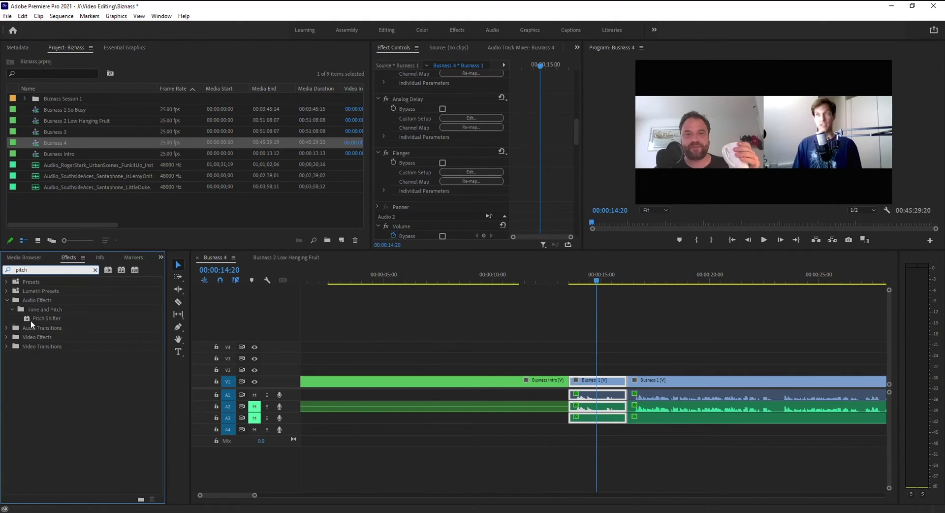
drag(46, 317, 590, 394)
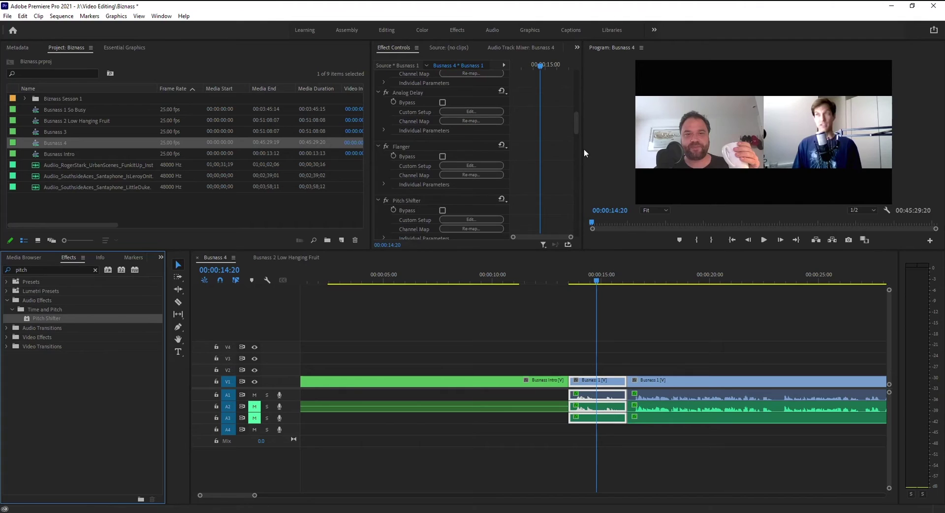
drag(575, 119, 580, 126)
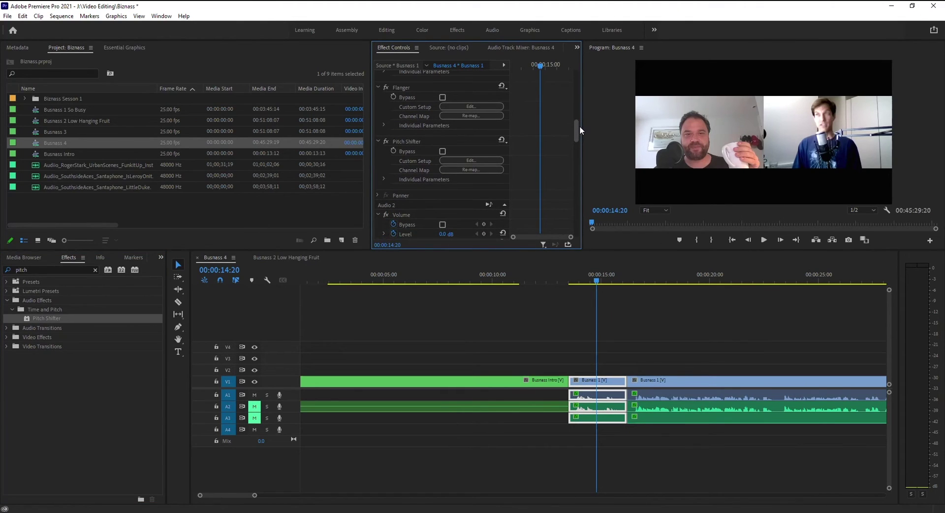
- In the Pitch Shifter editor set -5 semitones and -50 cents, then preview from about 13:20
click(477, 163)
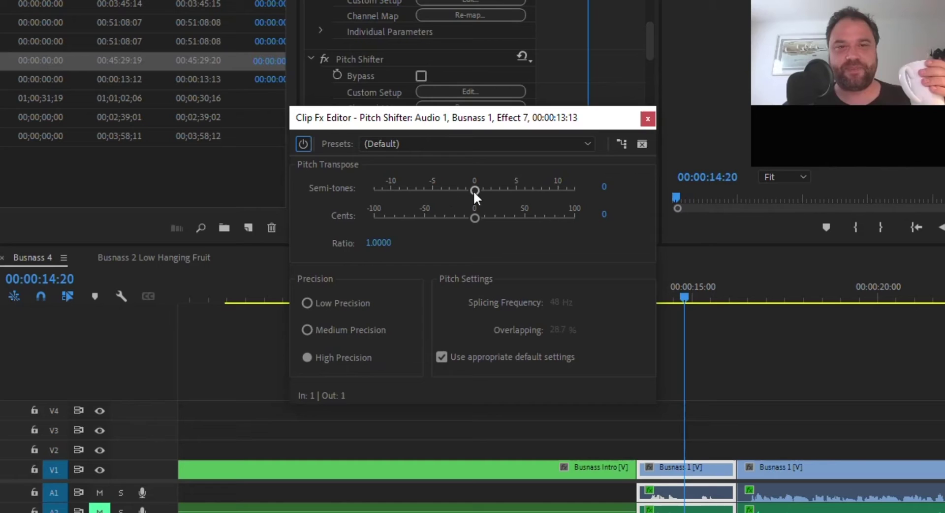
drag(475, 191, 444, 190)
drag(475, 217, 423, 218)
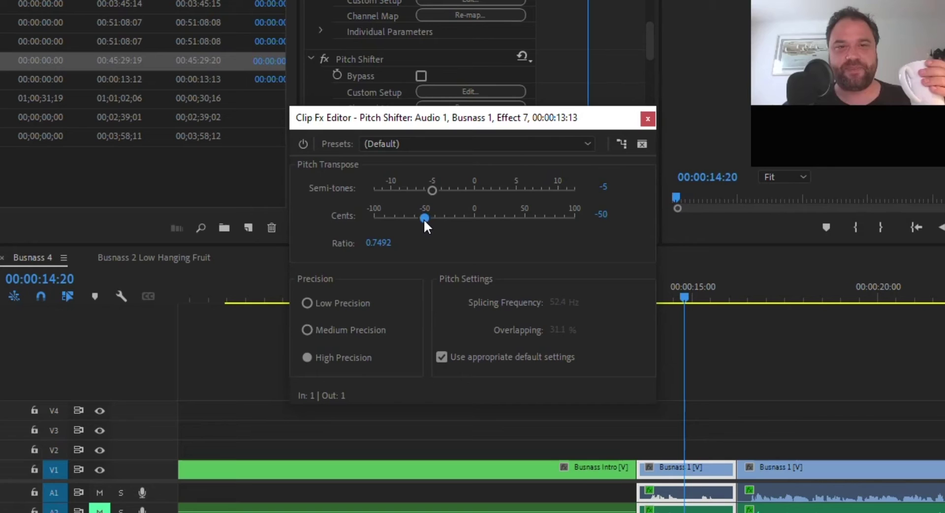
drag(684, 297, 646, 306)
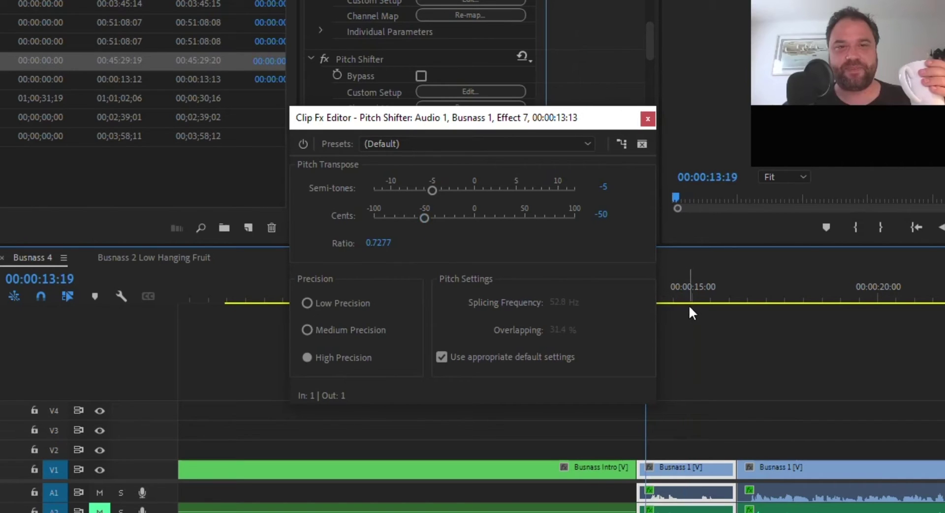
key(space)
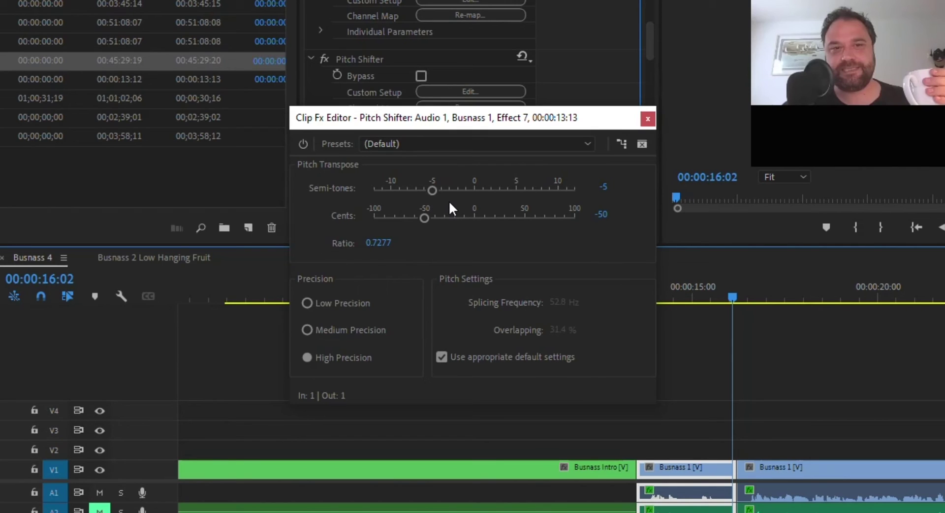
- Raise the shift to +5 semitones (ratio 1.2968) and play the clip again
drag(437, 192, 519, 186)
drag(734, 296, 640, 309)
key(space)
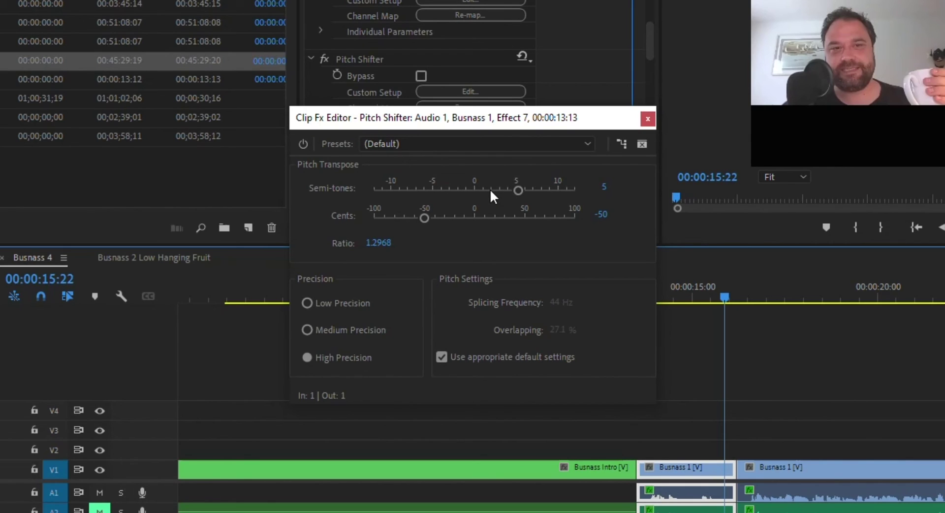
- Switch Pitch Shifter to Low Precision and preview from about 13:18
click(305, 303)
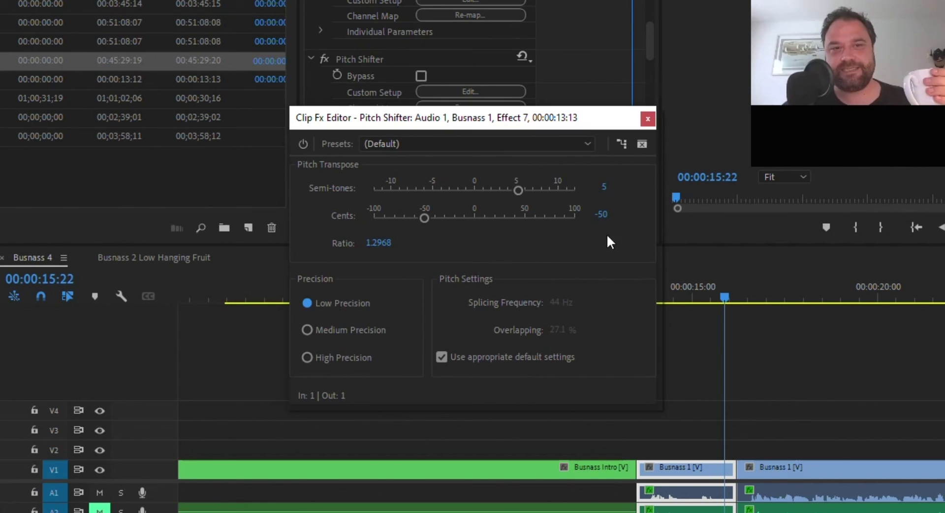
drag(723, 297, 642, 311)
key(space)
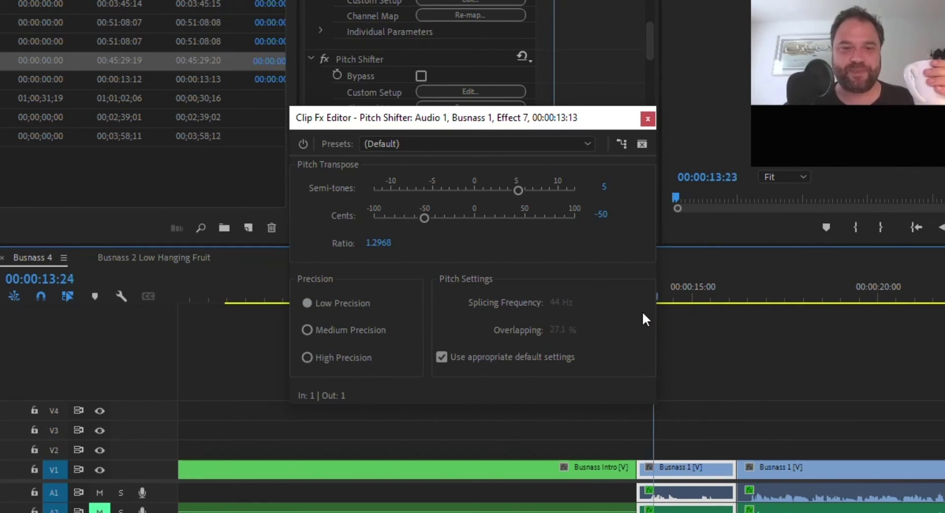
- Lower the shift to -5 semitones (ratio 0.7278) and preview from 13:14
drag(519, 188, 461, 196)
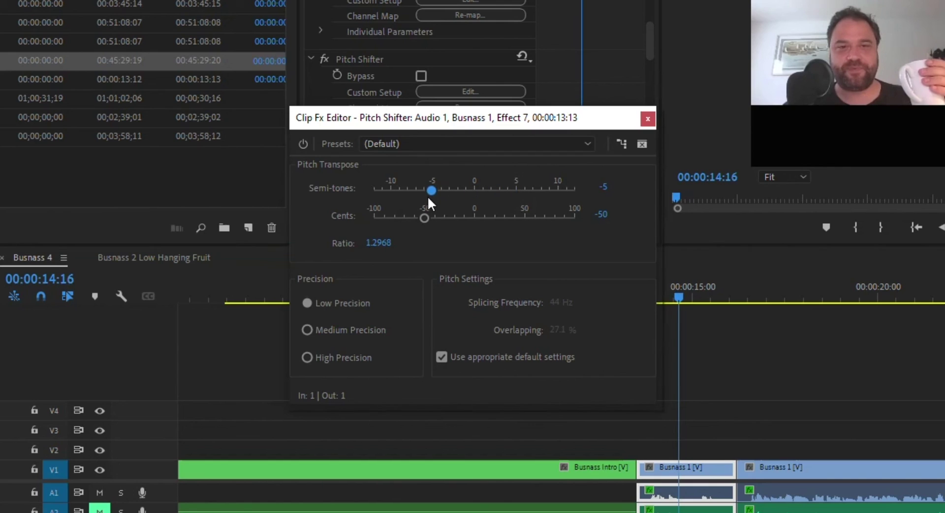
drag(667, 302, 635, 305)
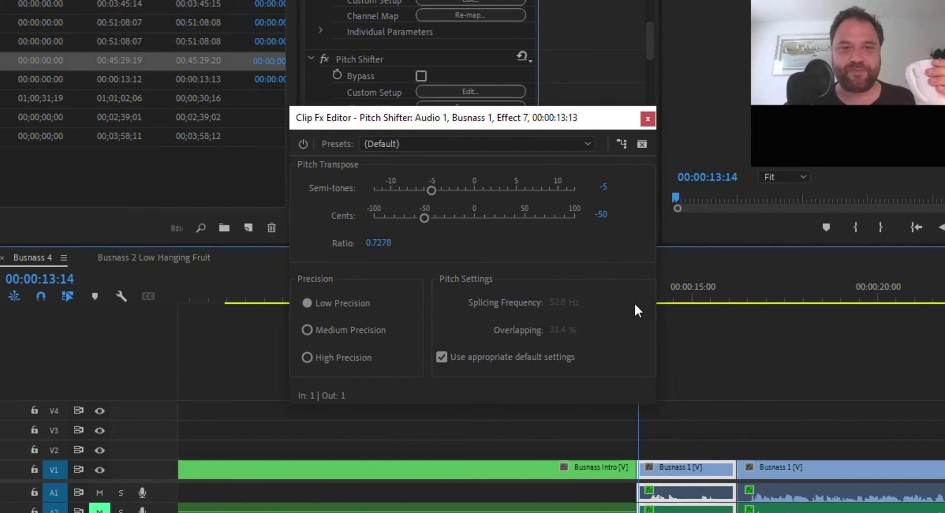
key(space)
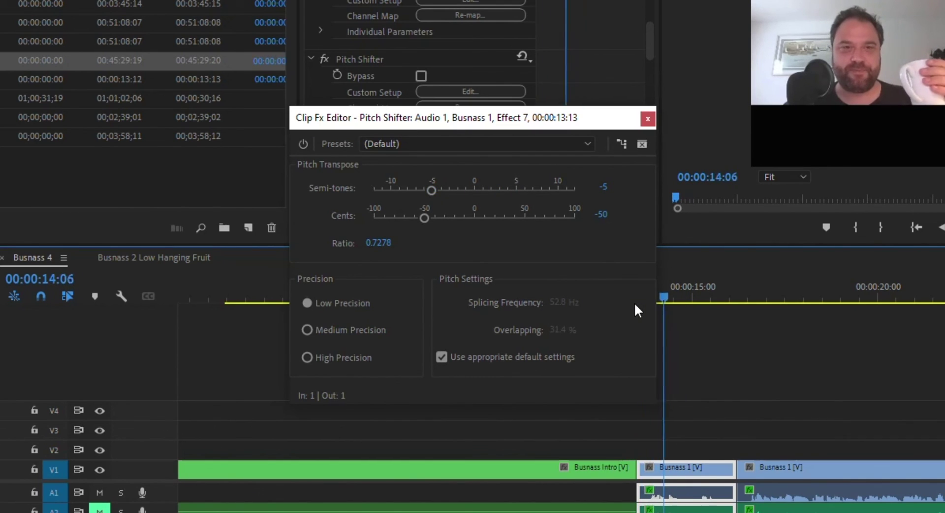